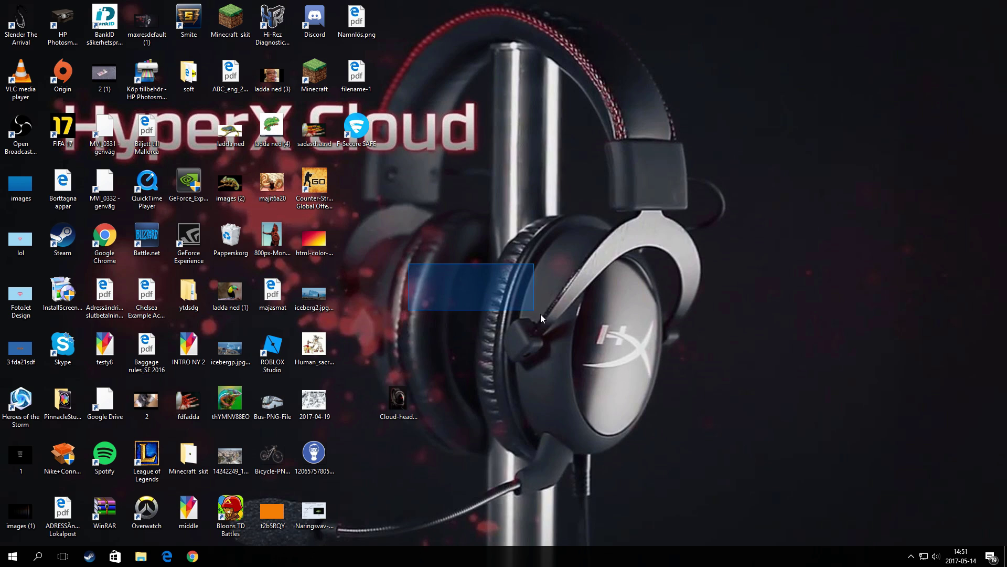
# Clear a desktop icon selection, then open Kontrollpanelen from a Start search for 'kon'.
pyautogui.moveTo(448, 265); pyautogui.dragTo(636, 372)
pyautogui.moveTo(603, 217); pyautogui.dragTo(378, 403)
pyautogui.click(465, 304)
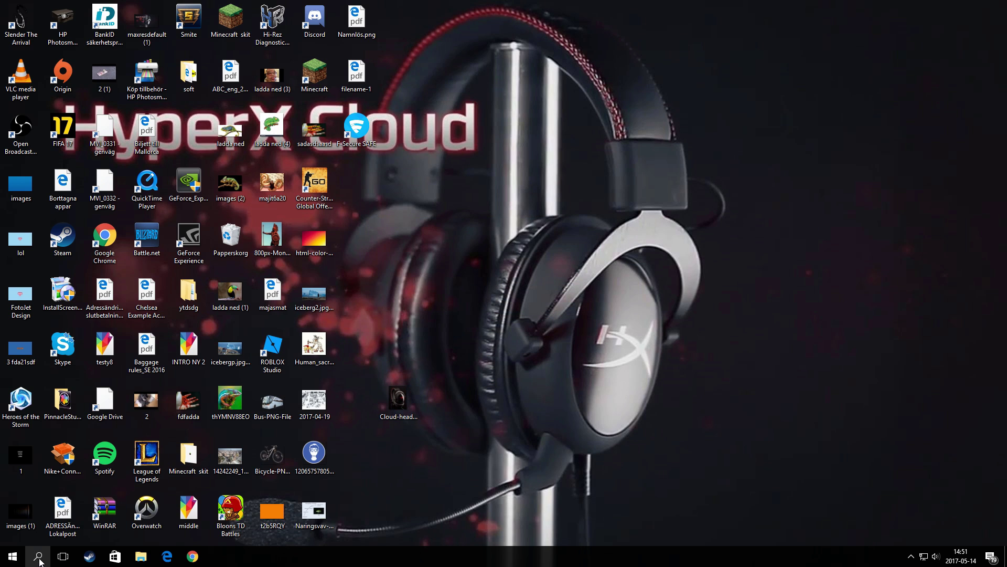
pyautogui.click(37, 556)
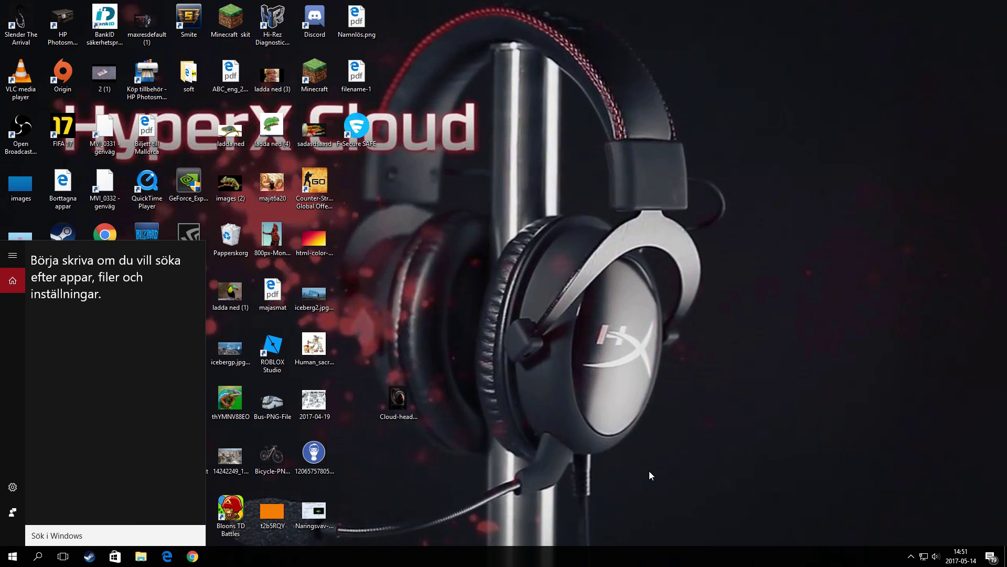
pyautogui.write('kon')
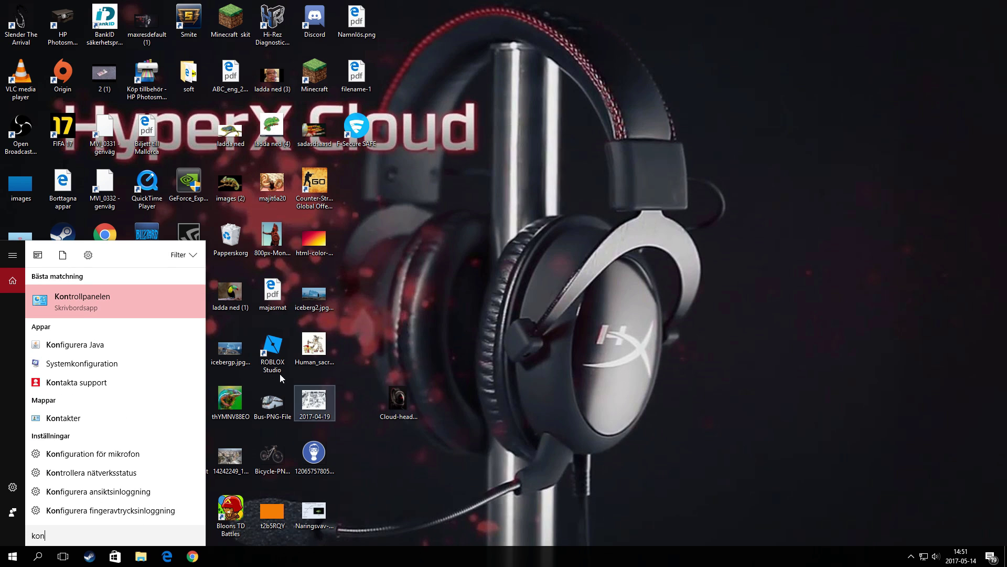
pyautogui.click(135, 297)
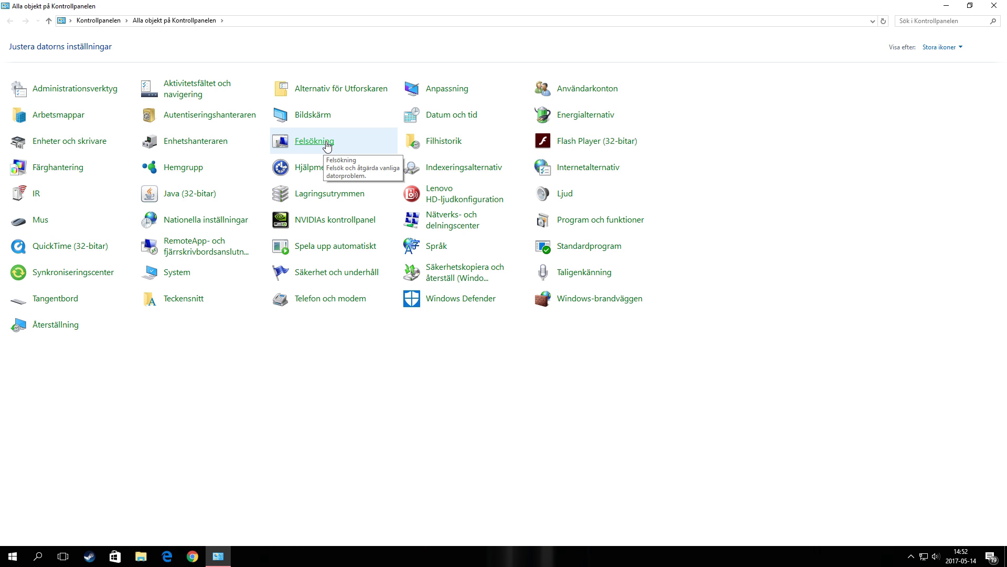
# Open Felsökning from the Alla objekt på Kontrollpanelen view.
pyautogui.click(327, 147)
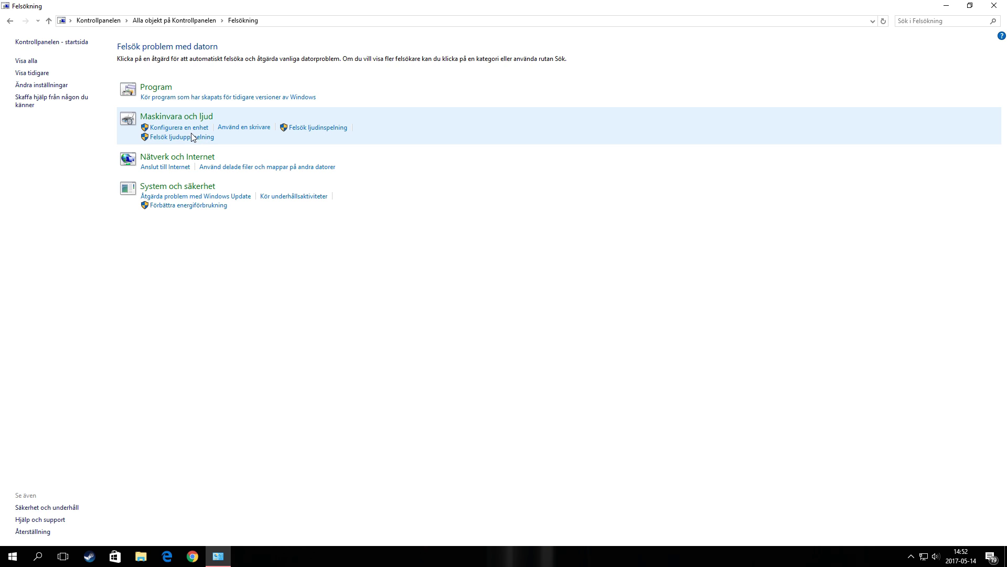
# Launch Felsök ljuduppspelning under Maskinvara och ljud.
pyautogui.click(196, 141)
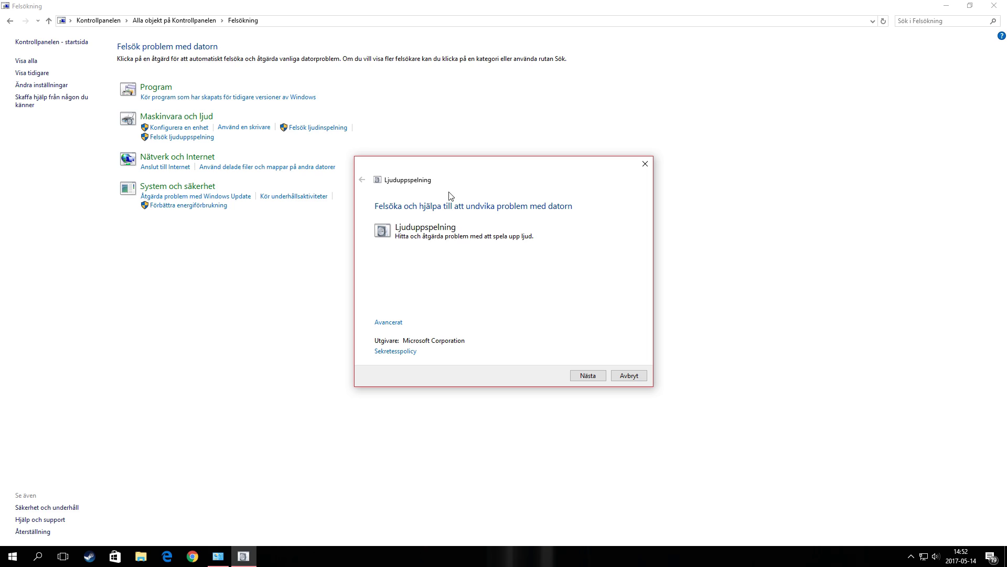
# Run detection, skipping the sound-effects and volume suggestions, to reach the unfixed low-volume result.
pyautogui.click(590, 376)
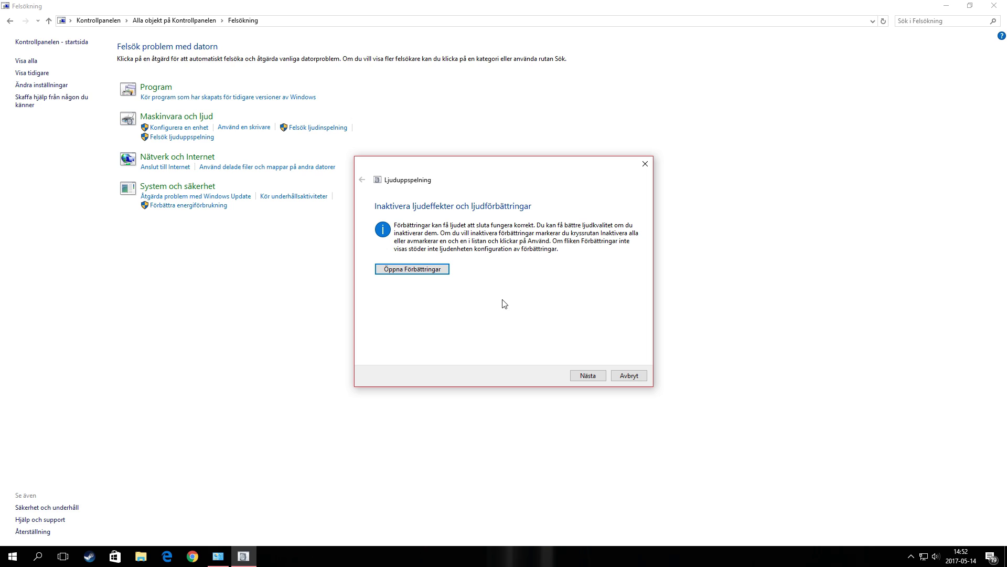
pyautogui.click(575, 376)
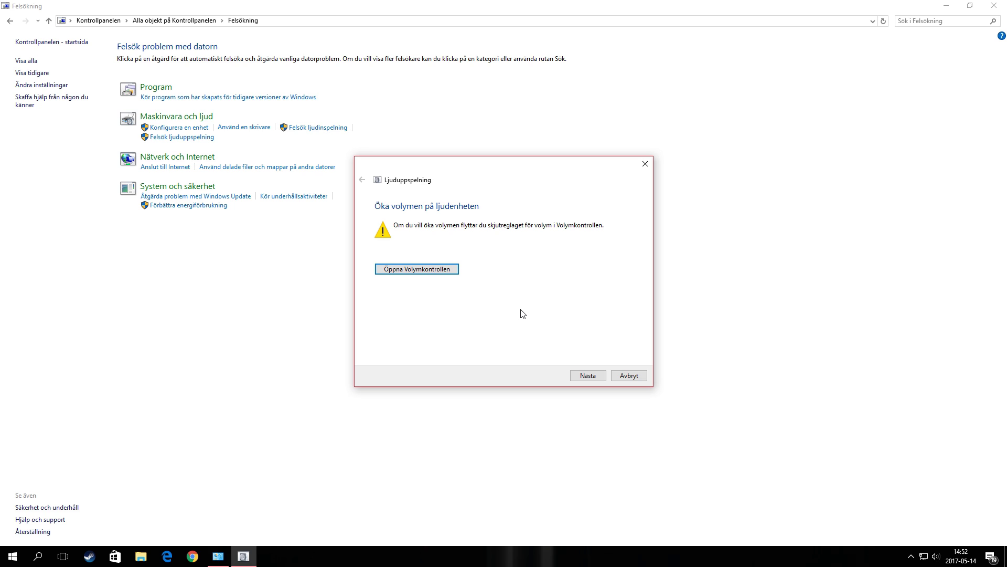
pyautogui.click(590, 375)
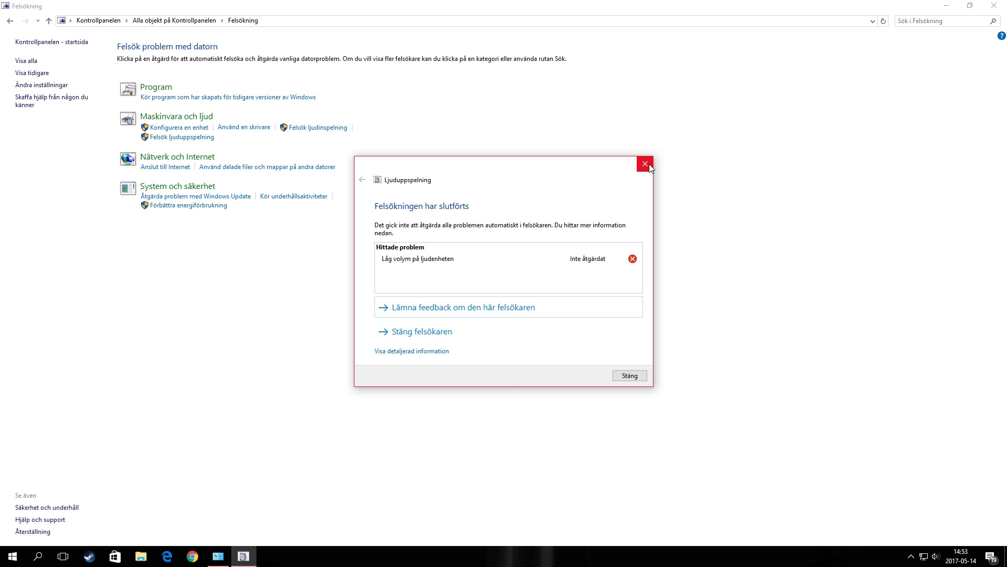
# Dismiss the audio playback troubleshooter dialog showing the unfixed low-volume report.
pyautogui.click(647, 163)
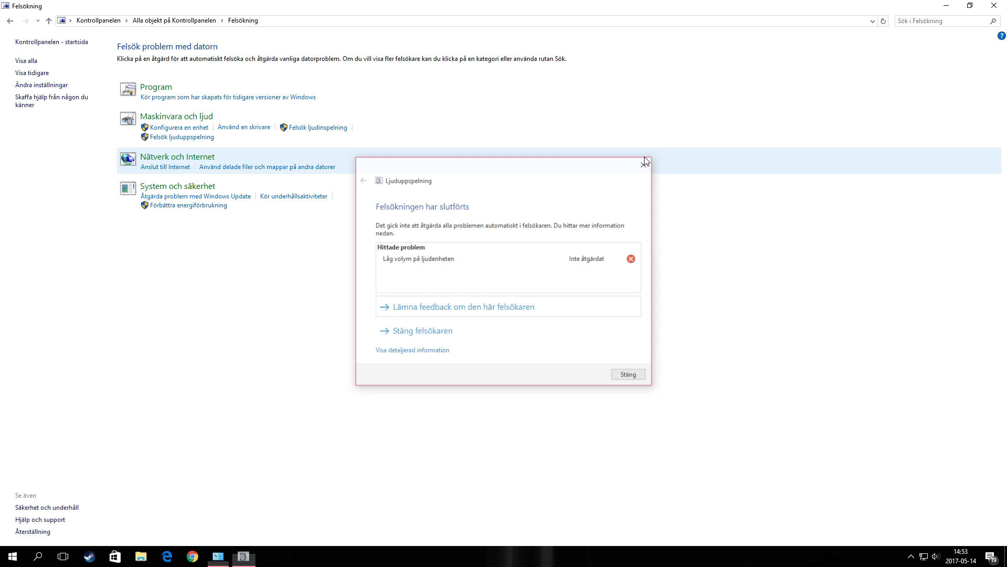